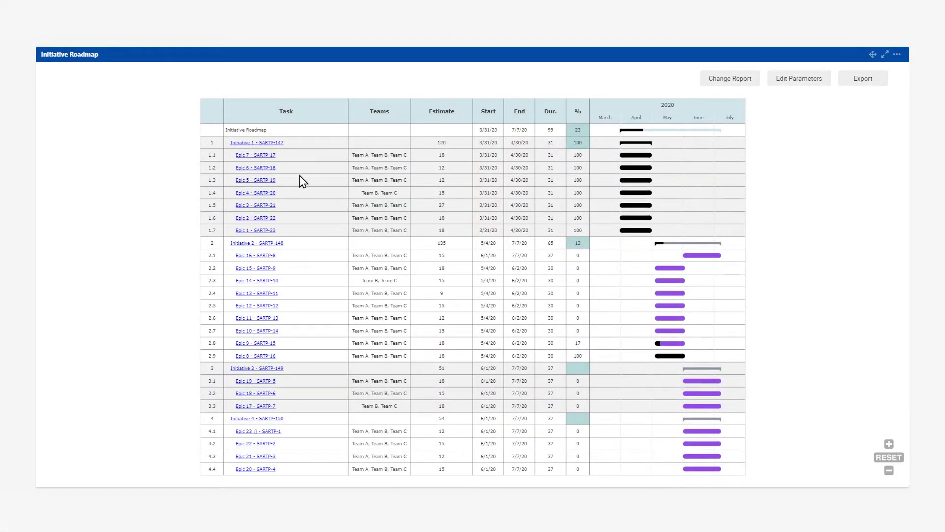
Pan the Gantt report, open Epic 3 - SARTP-21's linked stories, and view the Team Field choices
scroll(303, 181, "up", 5)
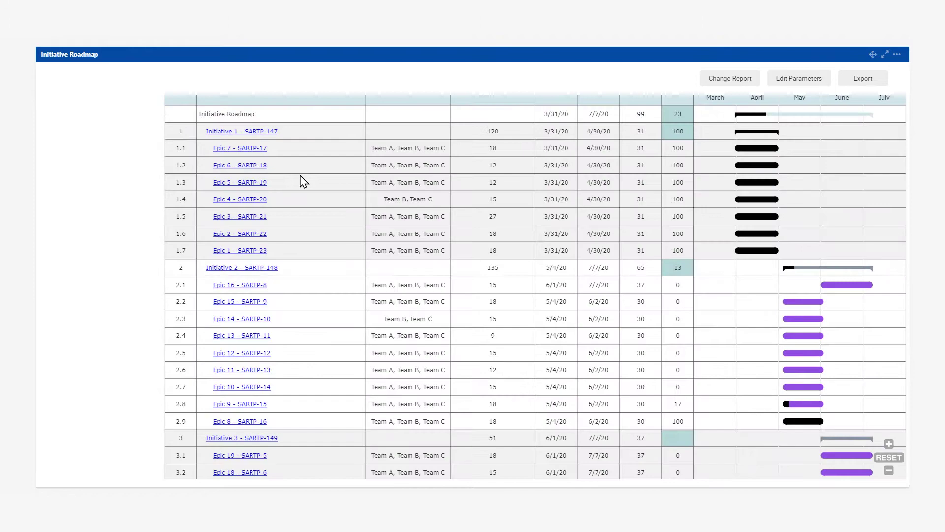
left_click_drag(833, 241, 763, 262)
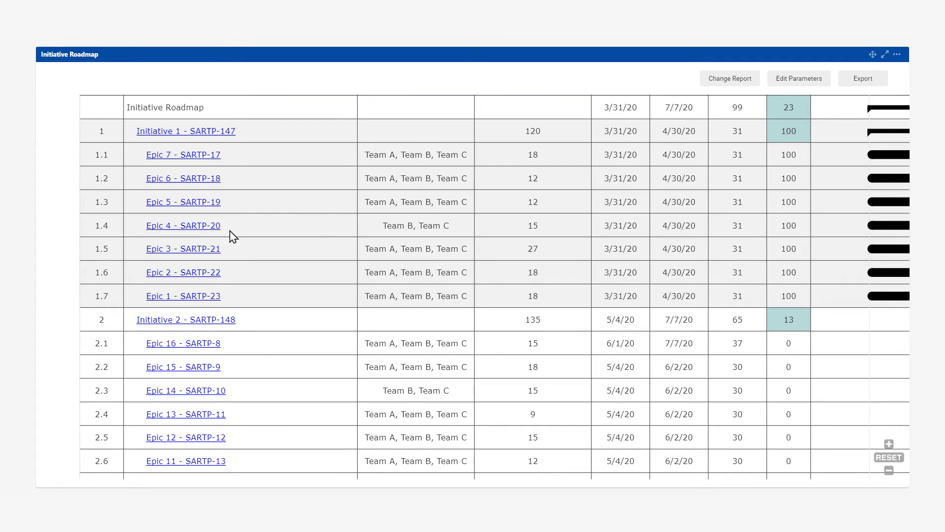
left_click(209, 250)
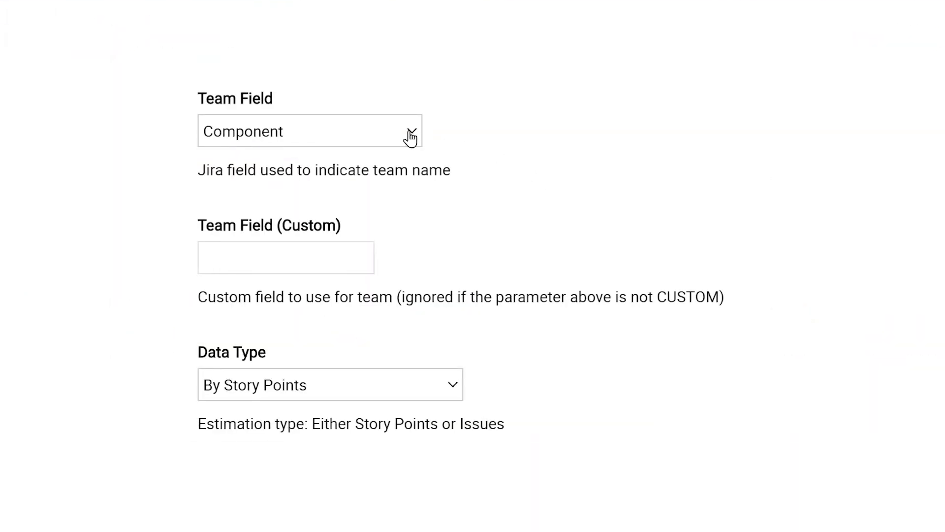
left_click(410, 138)
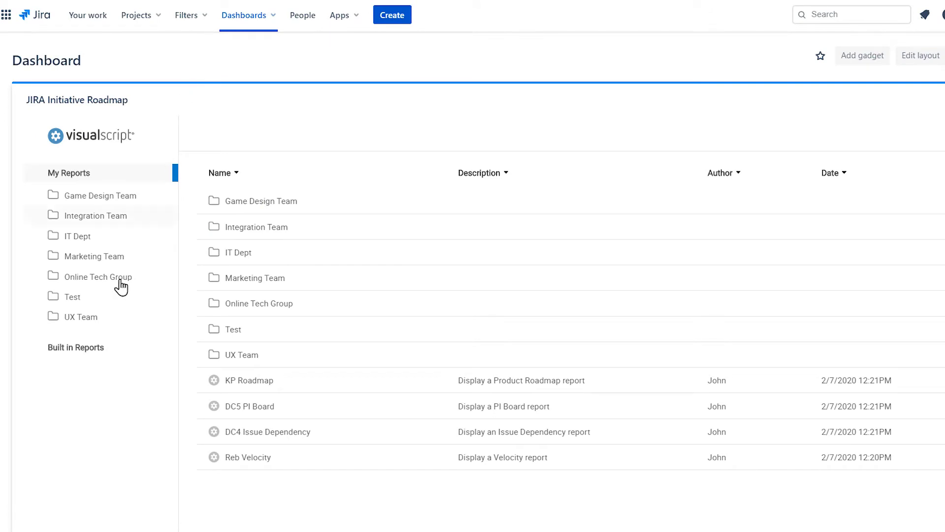
Open the JIRA Initiative Roadmap input form from the Built in Reports list
left_click(98, 350)
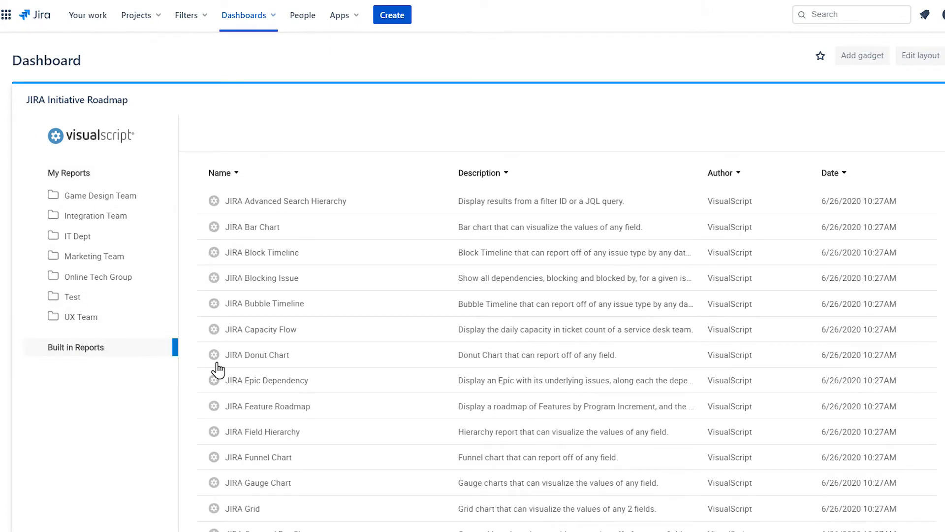
scroll(383, 388, "down", 2)
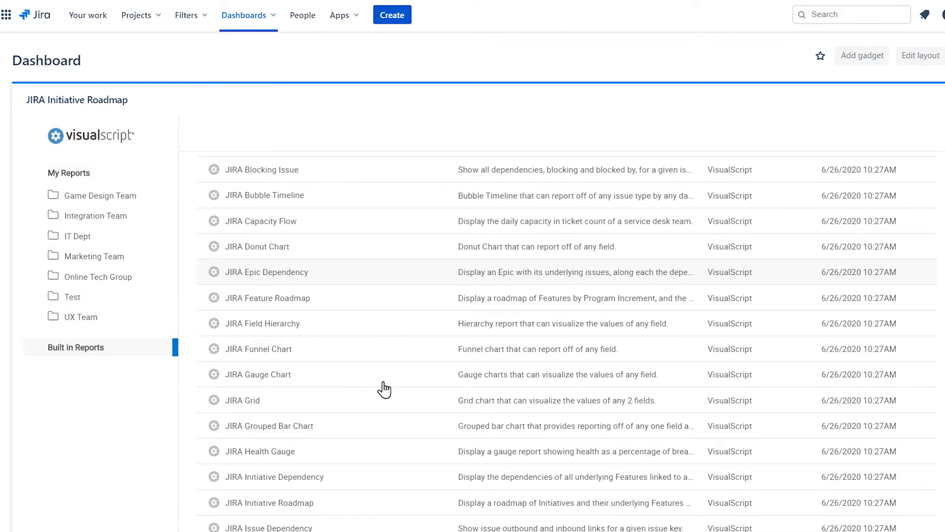
scroll(384, 389, "down", 2)
left_click(361, 403)
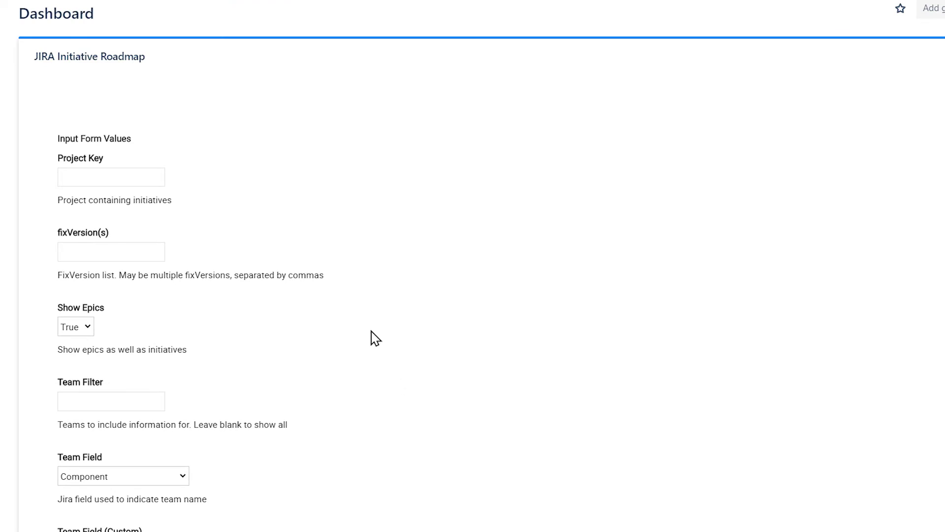
Enter Project Key SARTP and fixVersion(s) PI 1–PI 4, keep Show Epics True, and leave Team Filter blank
left_click(144, 181)
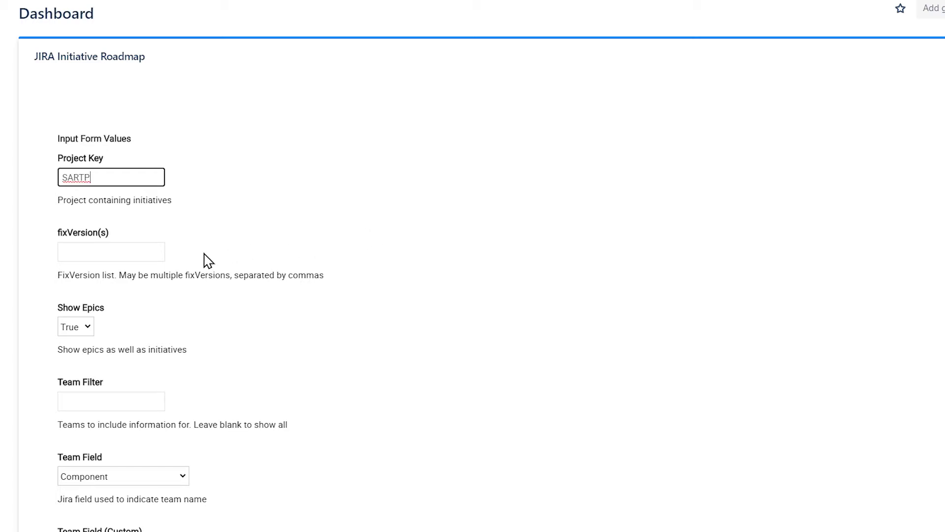
left_click(147, 254)
type("PI 1, PI 2, PI 3, PI 4")
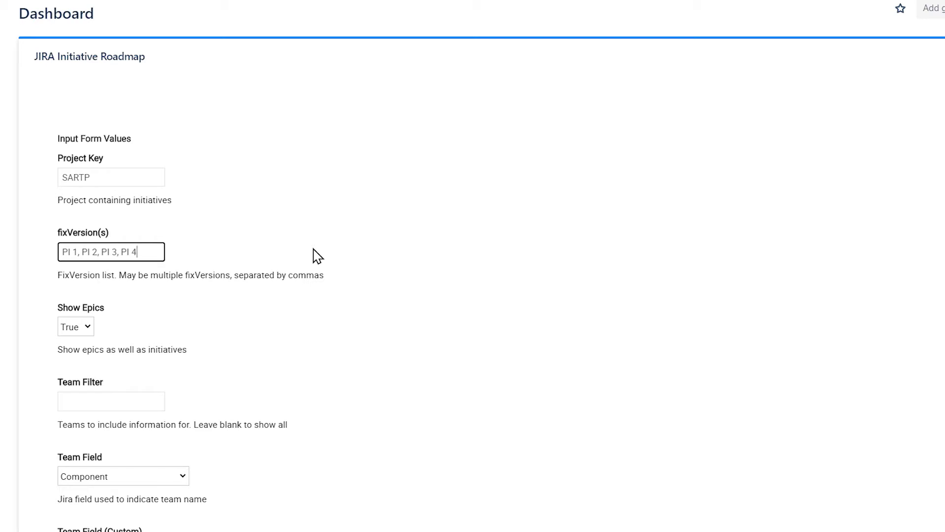
left_click(315, 256)
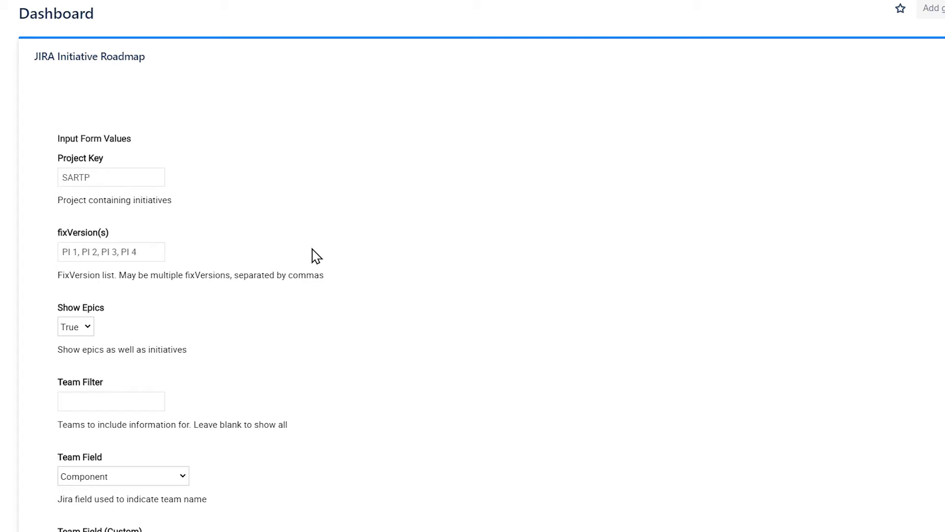
left_click(88, 328)
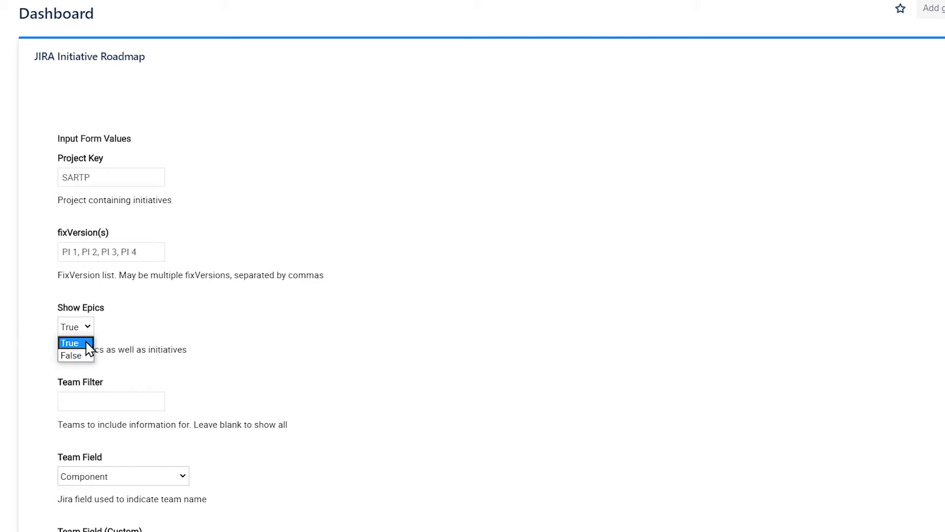
left_click(87, 343)
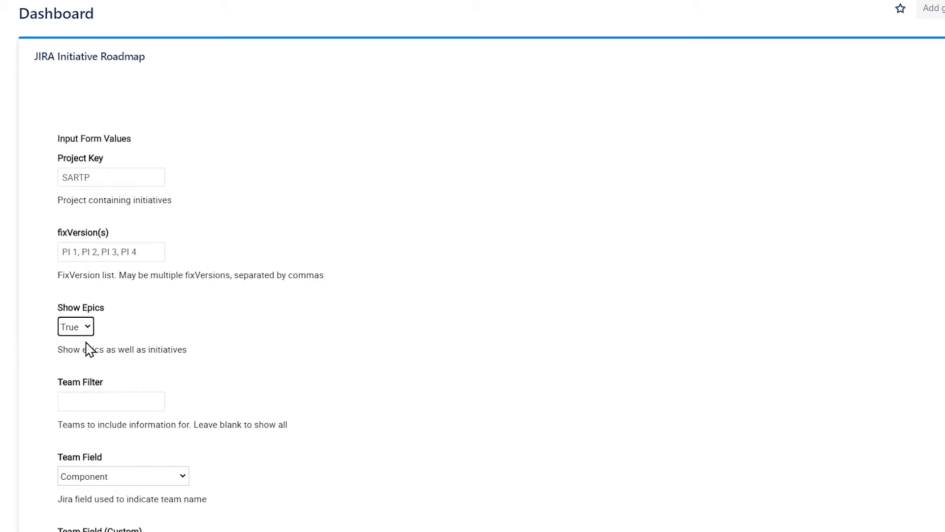
left_click(132, 400)
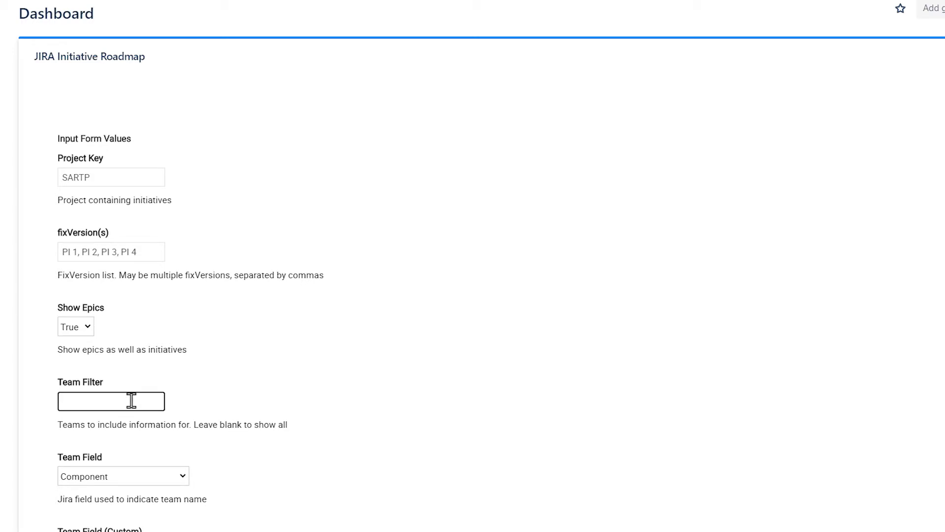
left_click(329, 422)
scroll(340, 418, "down", 3)
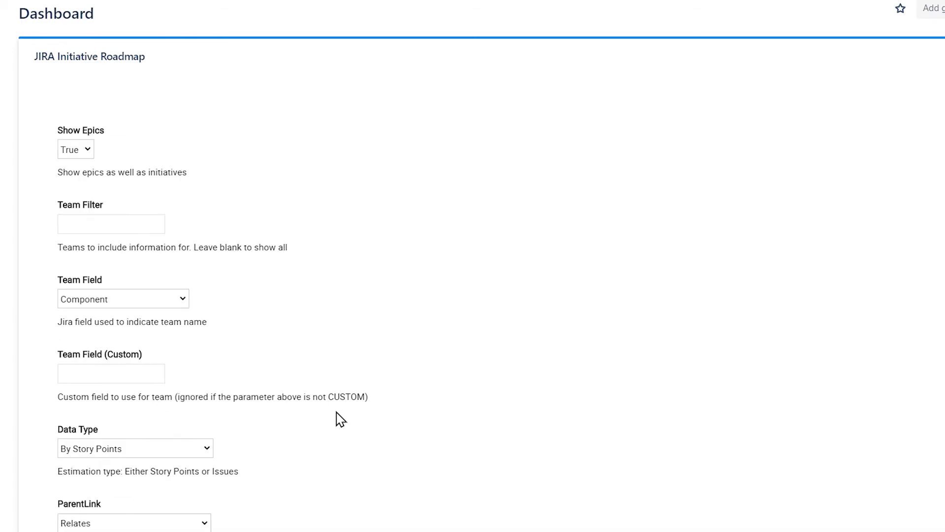
scroll(339, 418, "down", 3)
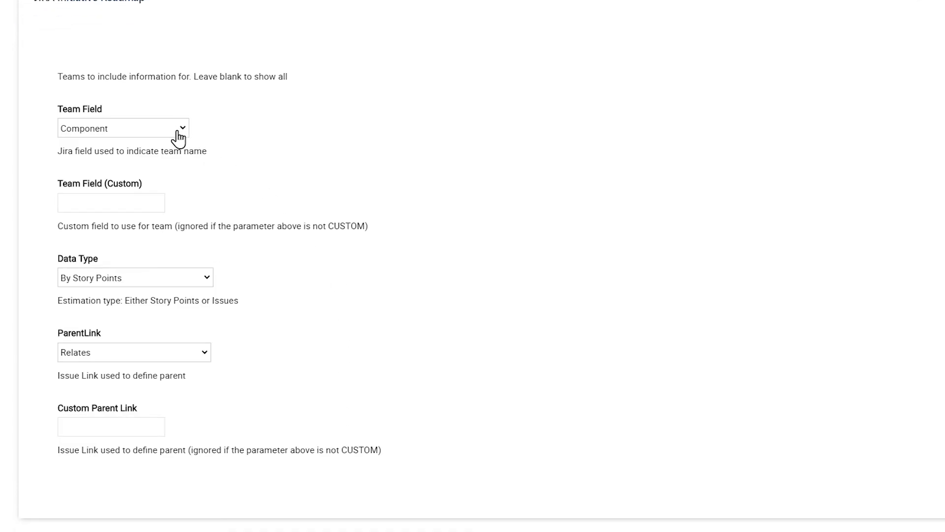
left_click(179, 139)
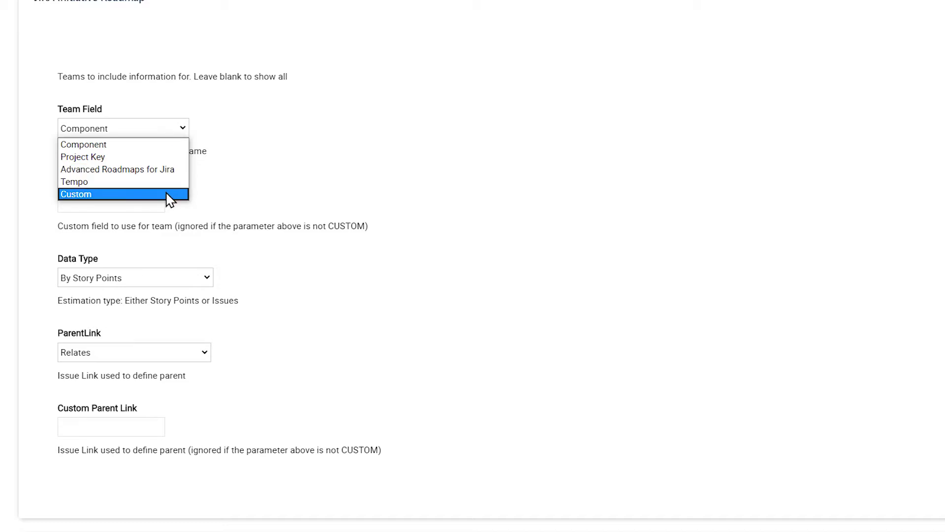
left_click(253, 202)
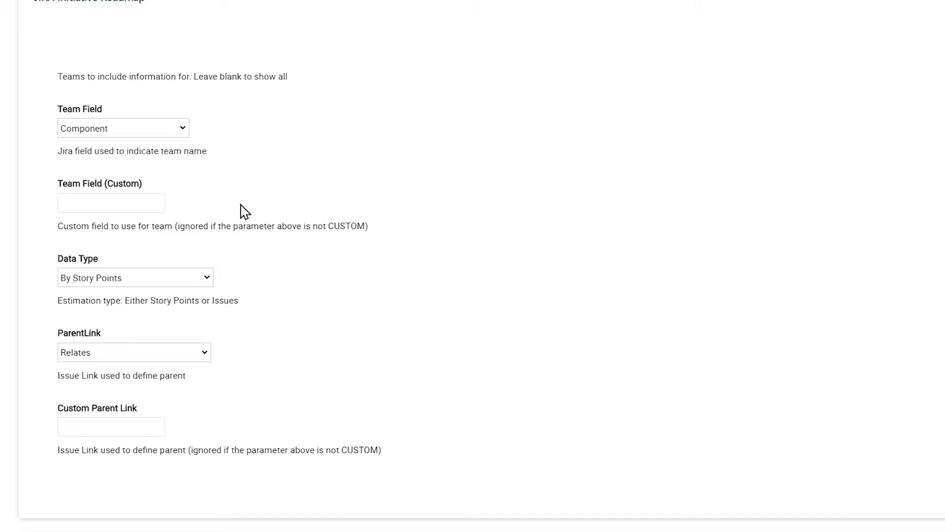
left_click(209, 279)
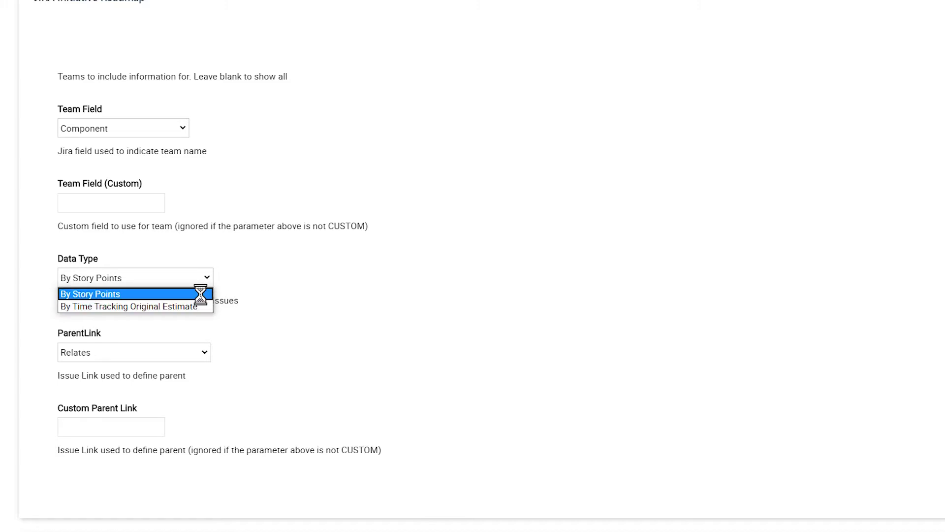
left_click(205, 294)
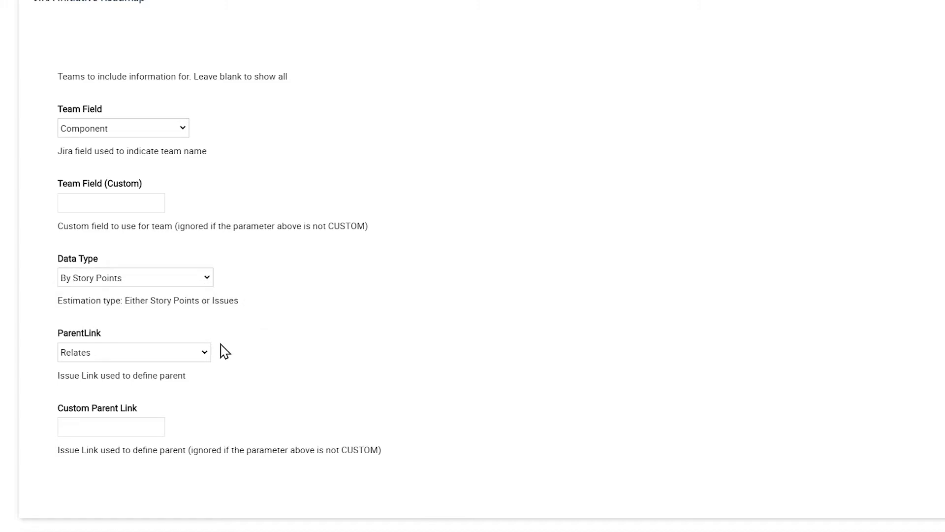
left_click(204, 354)
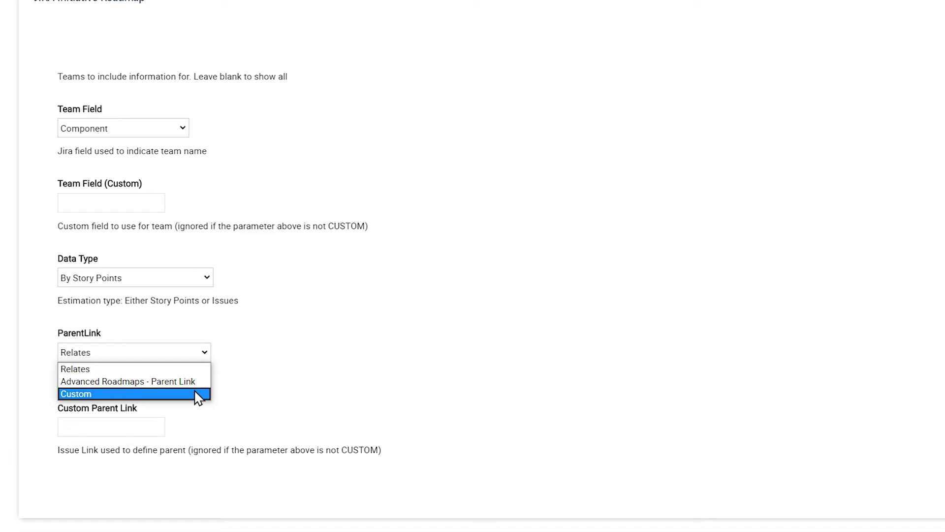
left_click(246, 381)
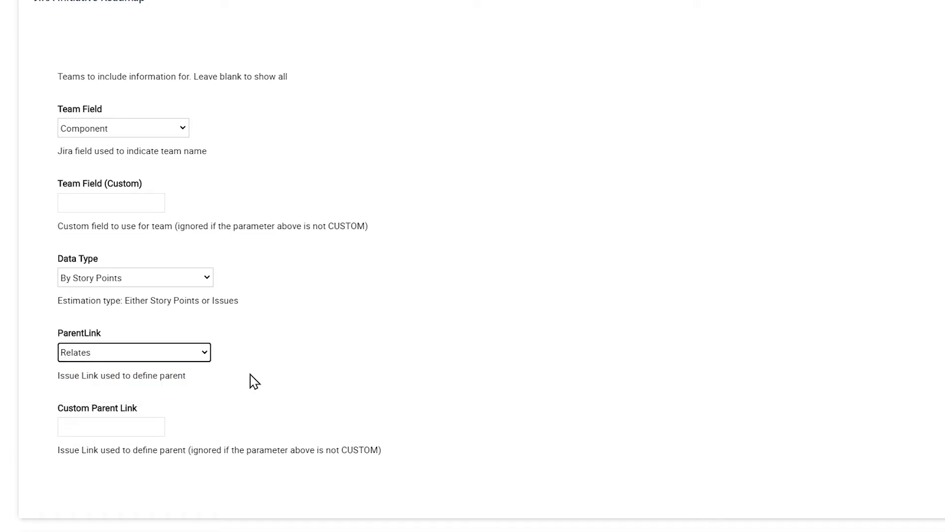
Run the roadmap report and open the issues under Epic 3 - SARTP-21 from its Gantt table
left_click(154, 424)
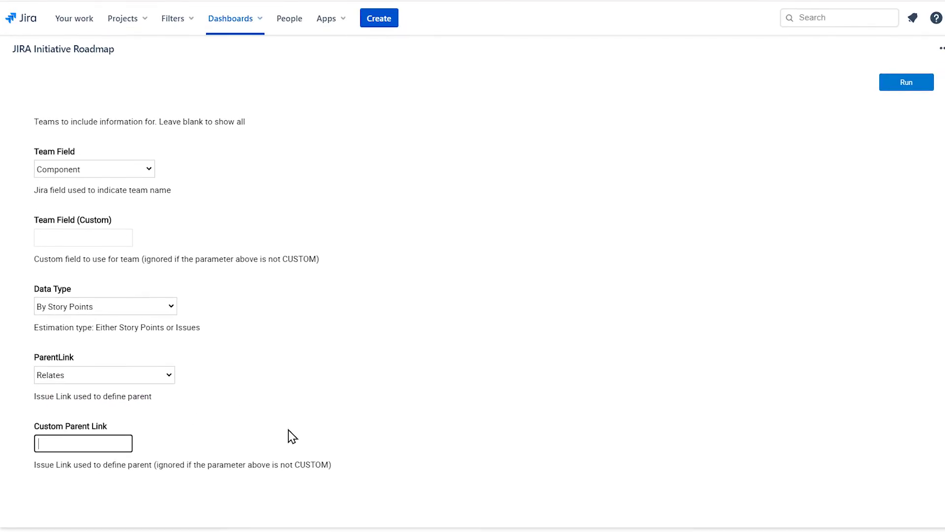
left_click(884, 86)
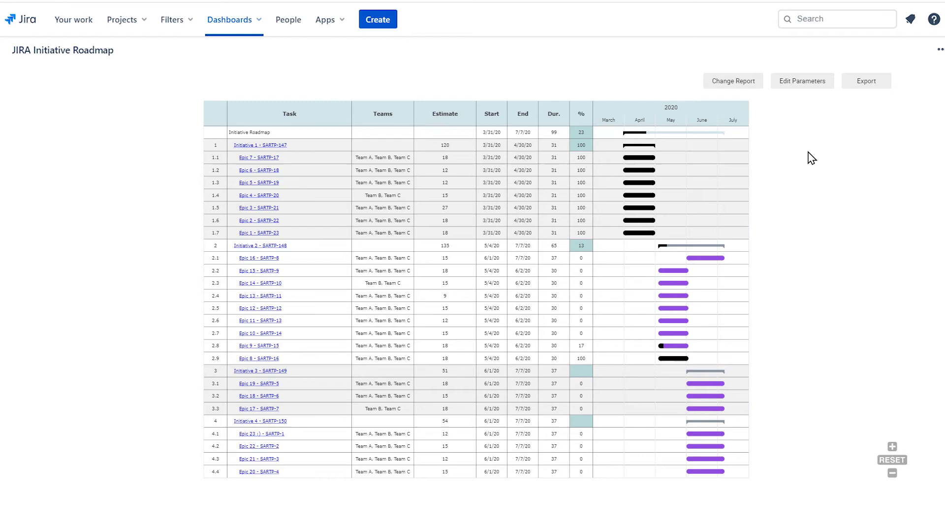
scroll(460, 285, "up", 4)
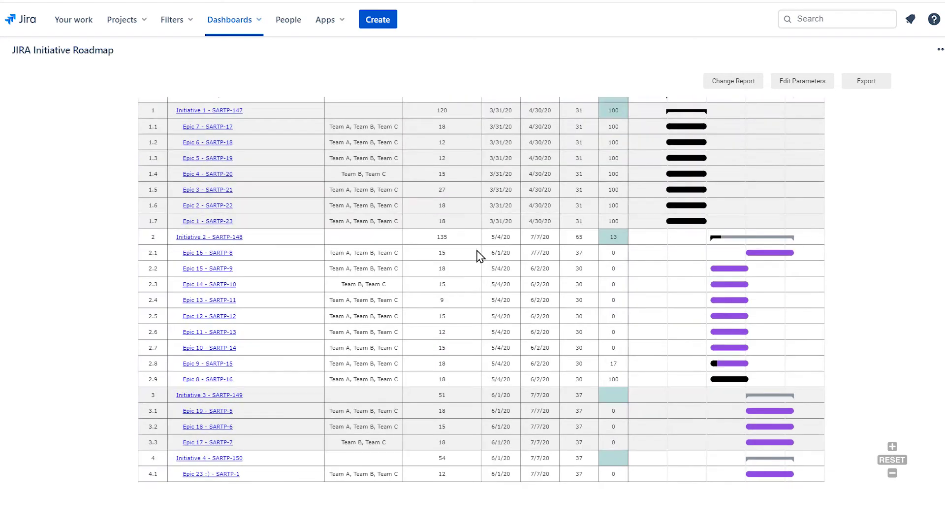
left_click_drag(475, 294, 471, 319)
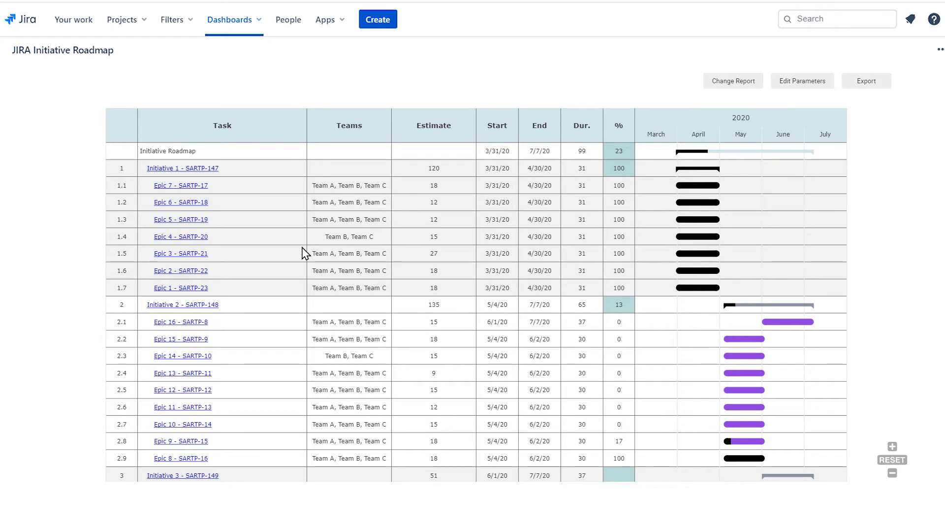
left_click(196, 257)
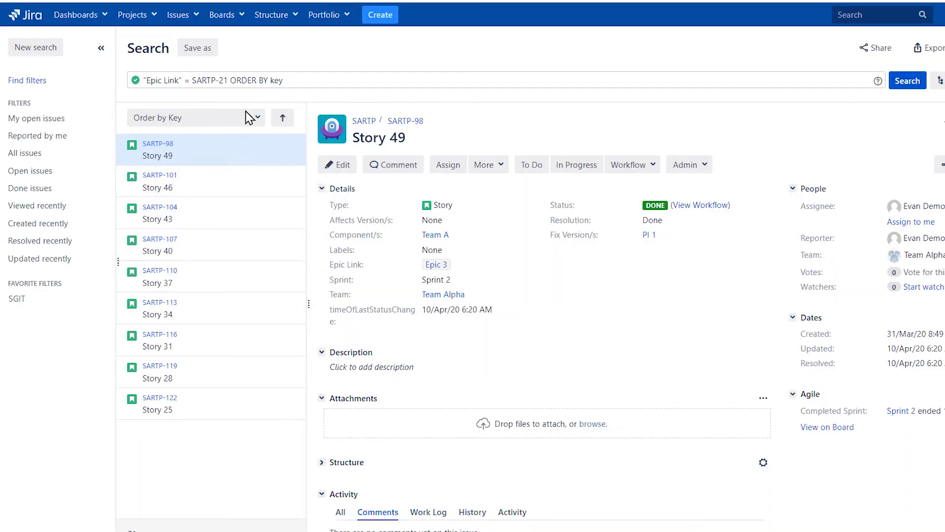
Close the Epic 3 issue search to return to the roadmap report
key("ctrl+w")
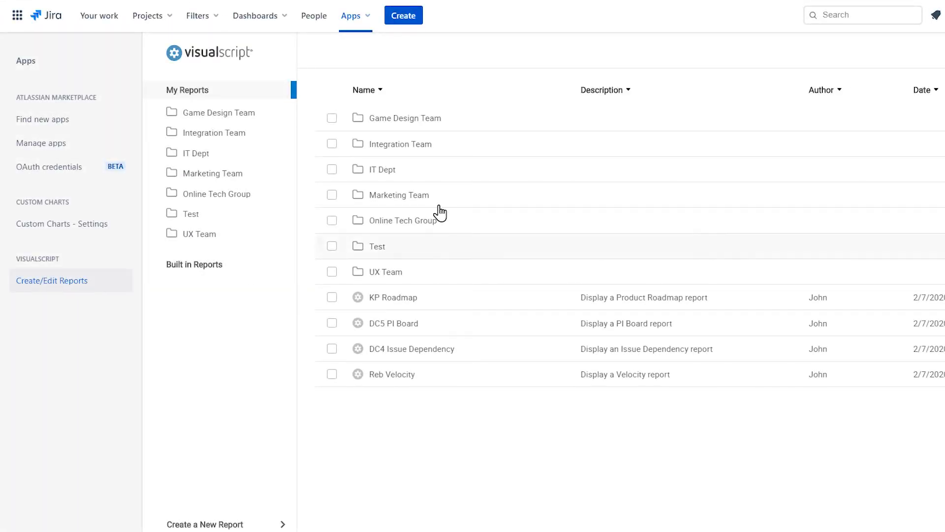
Open the Initiative Roadmap report from the IT Dept folder in the script editor
left_click(453, 177)
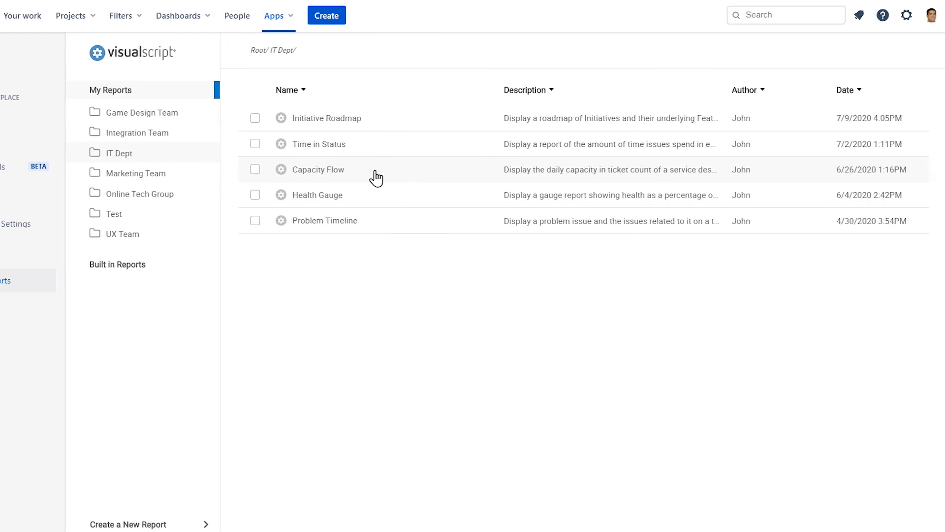
left_click(392, 127)
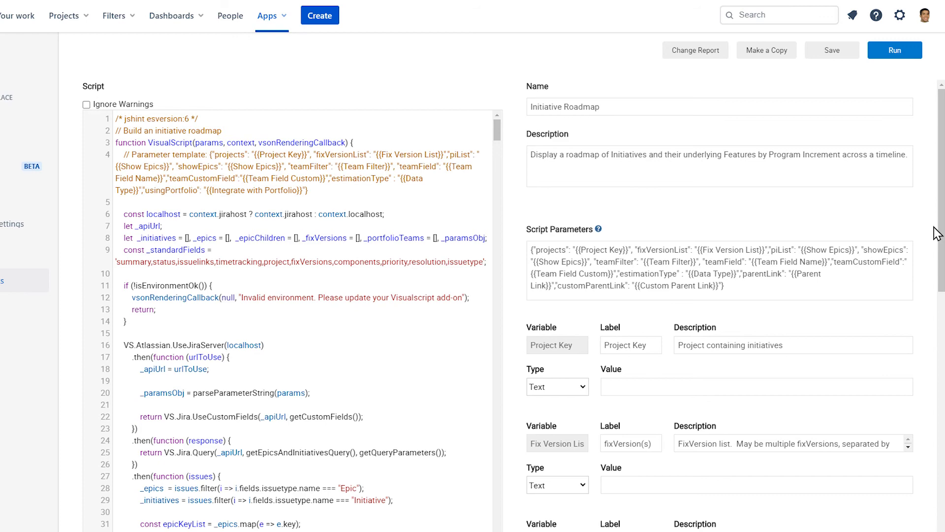
left_click_drag(942, 227, 942, 513)
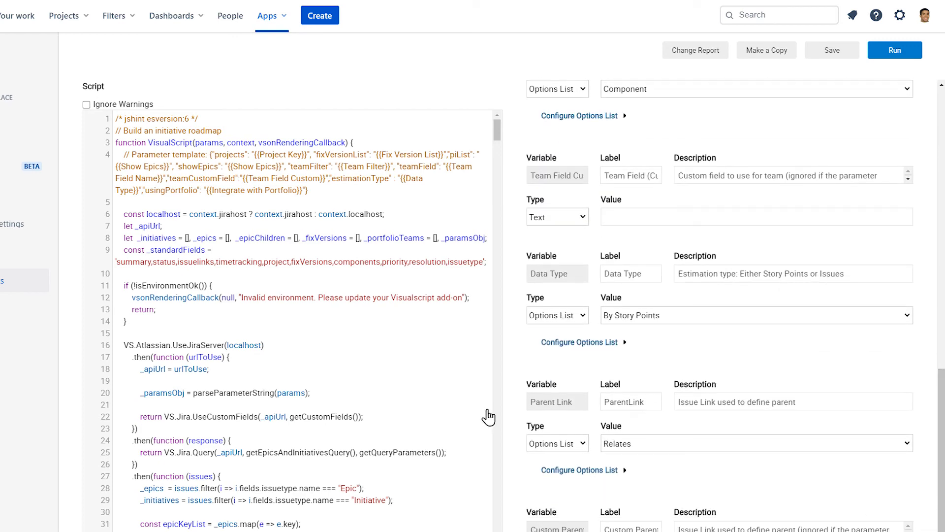
Search the script for "color" to find the getIssueTypeColor fill-colour list
left_click_drag(165, 329, 101, 108)
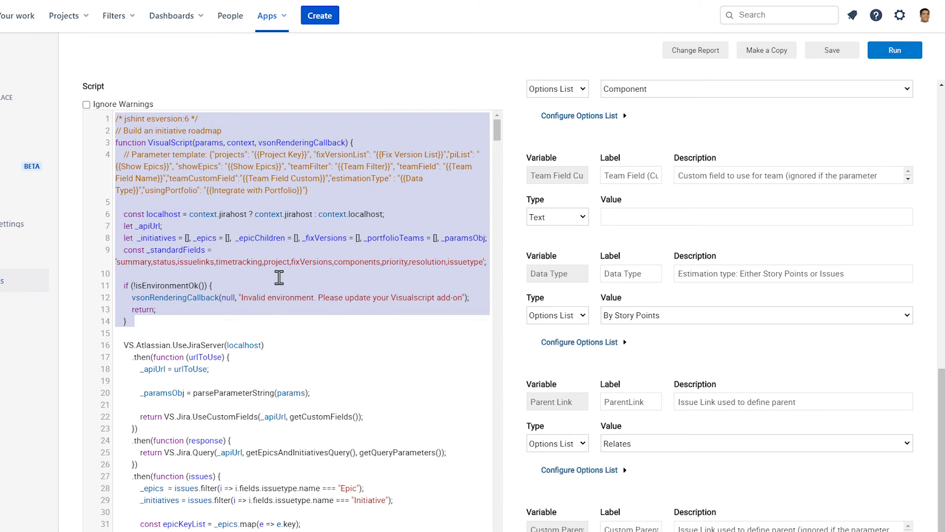
left_click(345, 342)
key("ctrl+f")
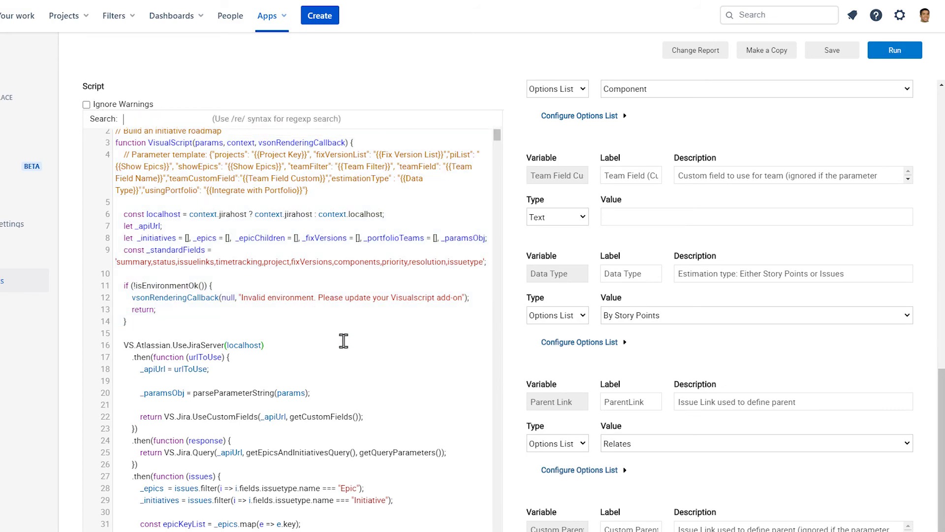
key("Return")
left_click_drag(495, 288, 498, 335)
Replace 904EE1 with FF8800 on line 377 for Service Request with Approvals
scroll(498, 334, "down", 3)
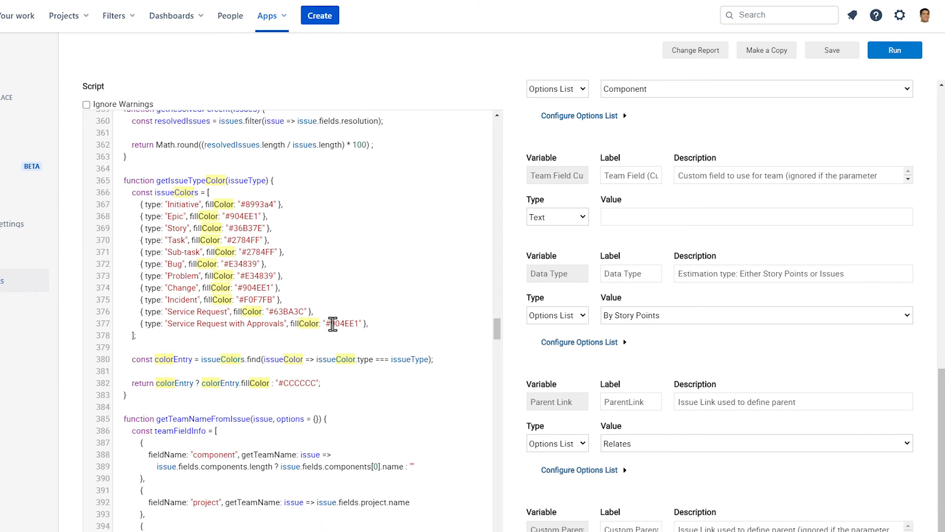
left_click_drag(333, 324, 360, 324)
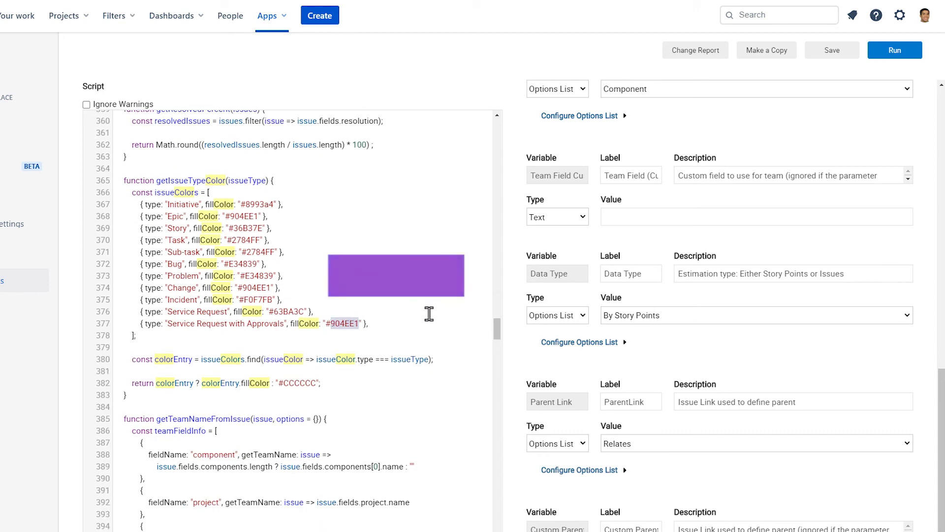
type("FF8800")
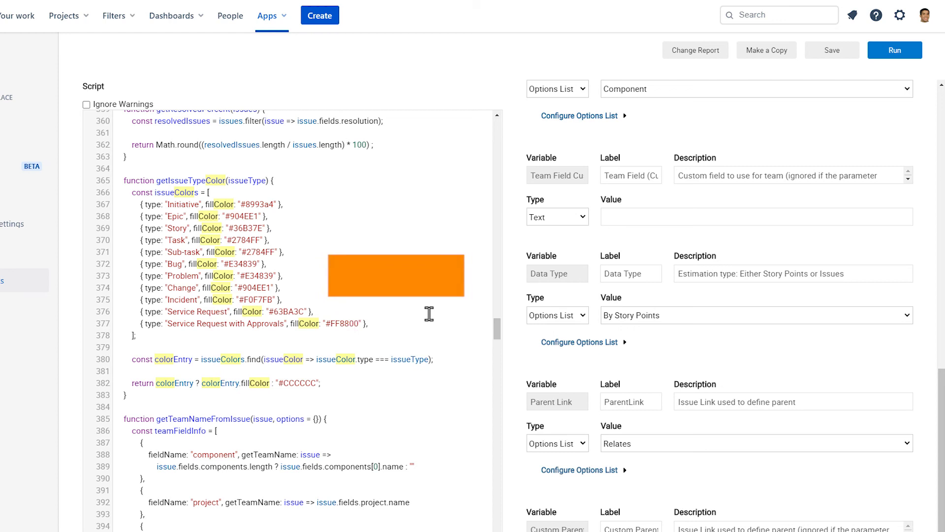
left_click(429, 313)
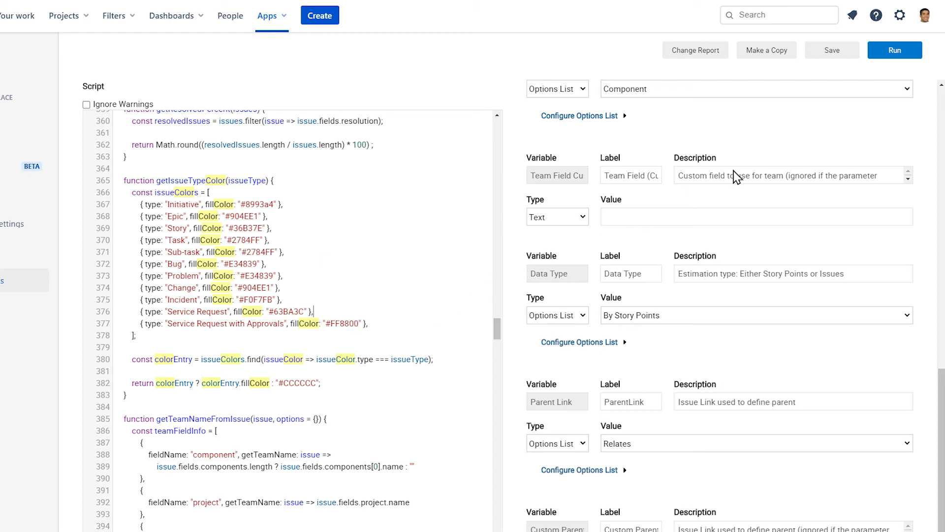
Run the edited script to render the Initiative Roadmap Gantt table with orange epic bars
left_click(894, 50)
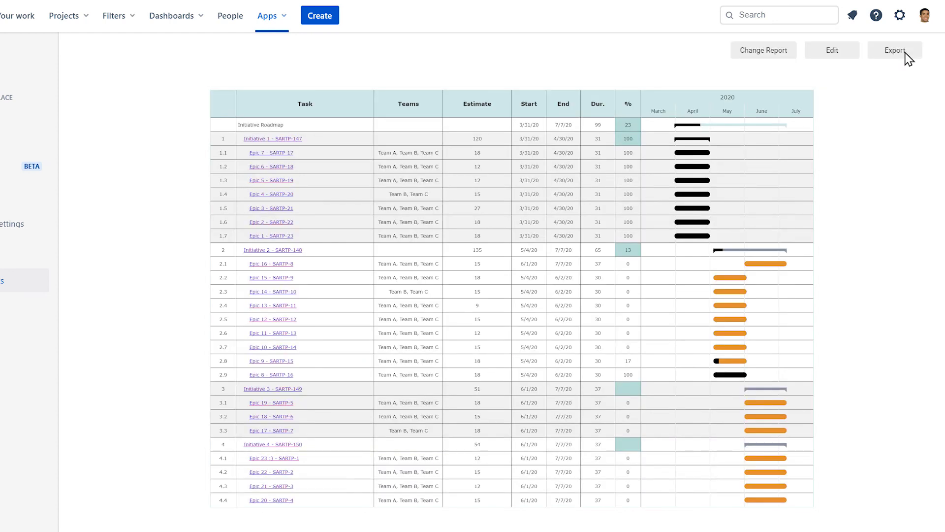